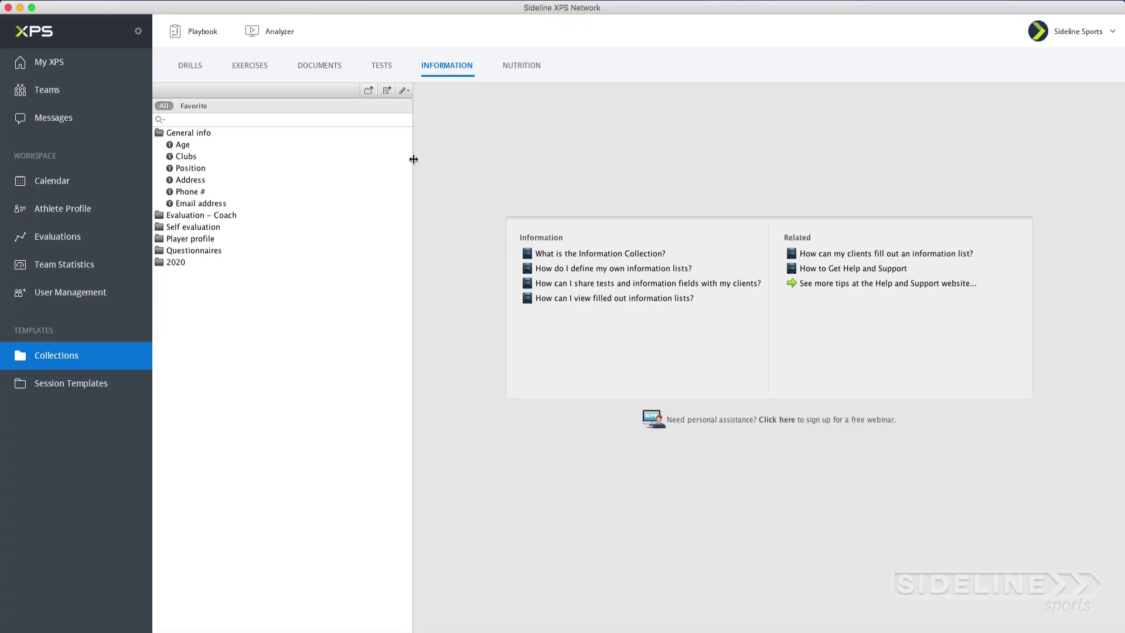
- Widen the Information list panel by dragging its right divider
drag(413, 156, 497, 155)
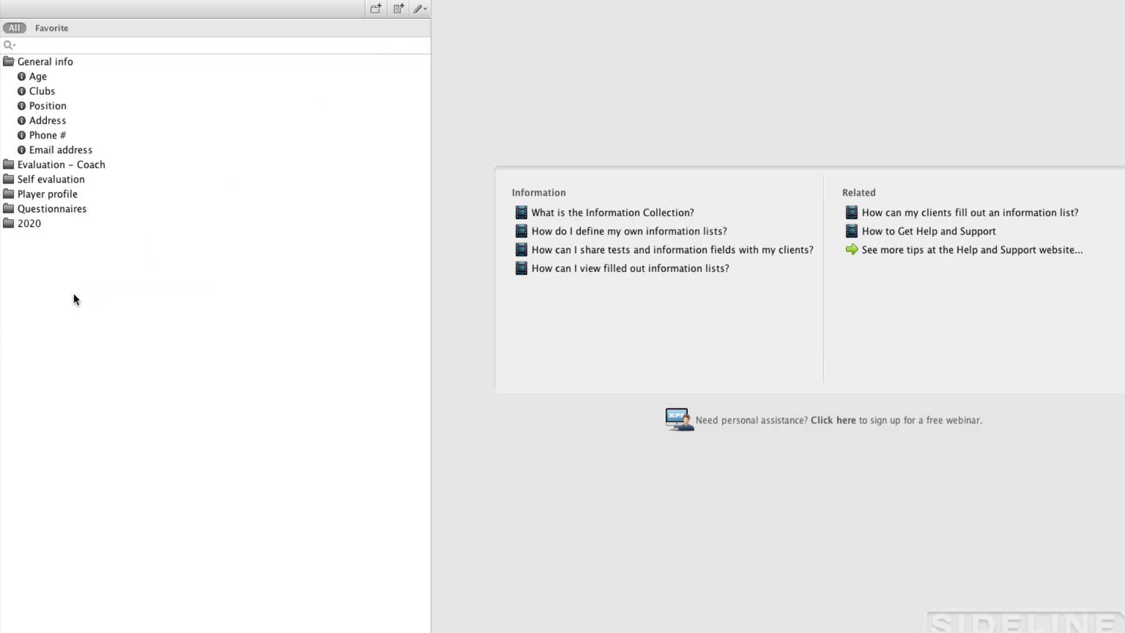
- Create a new information item from the list's context menu and select its name text for replacement
right_click(74, 295)
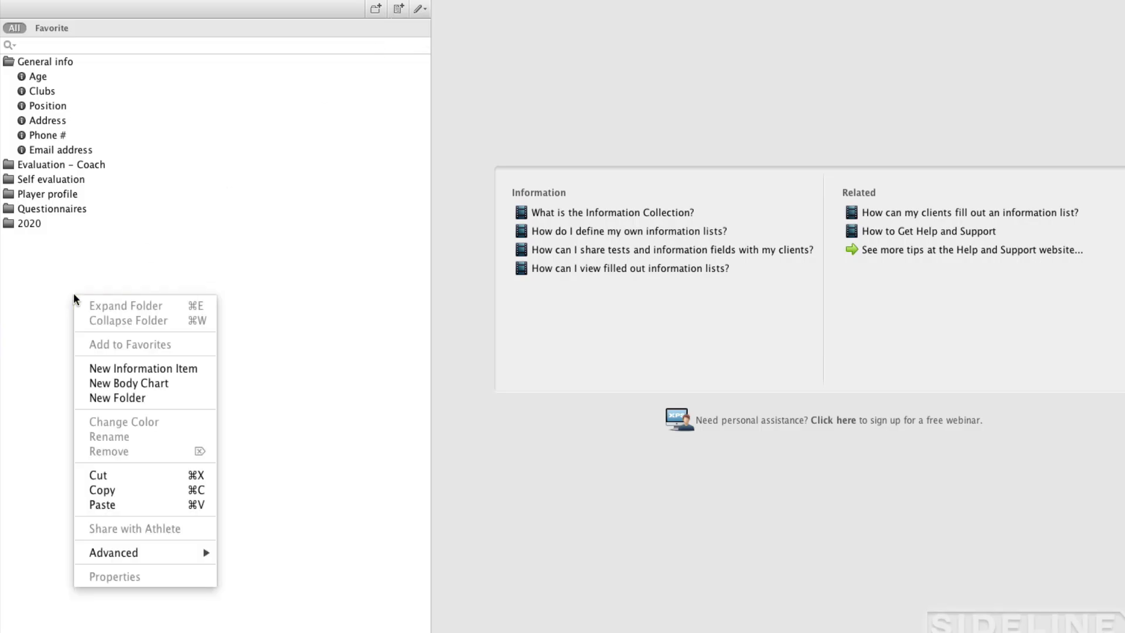
click(139, 367)
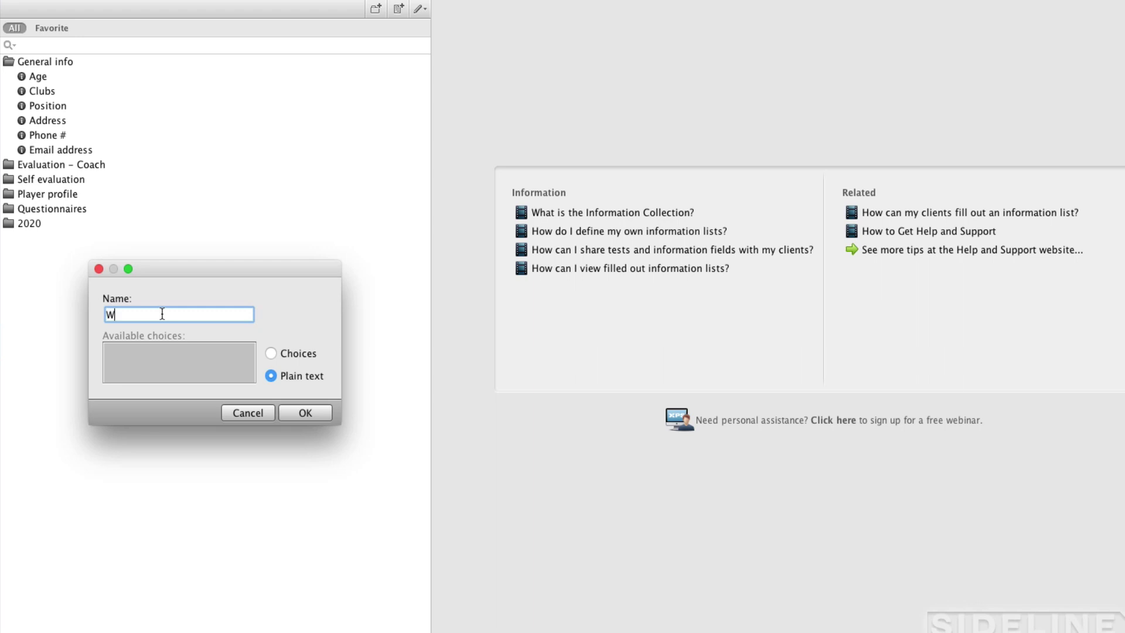
text(How do you feel?)
drag(213, 315, 81, 316)
- Name the item 'Ball handling skill' as a Choices field with Excellent, Good and Poor, and confirm
text(Ball handling skill)
click(267, 352)
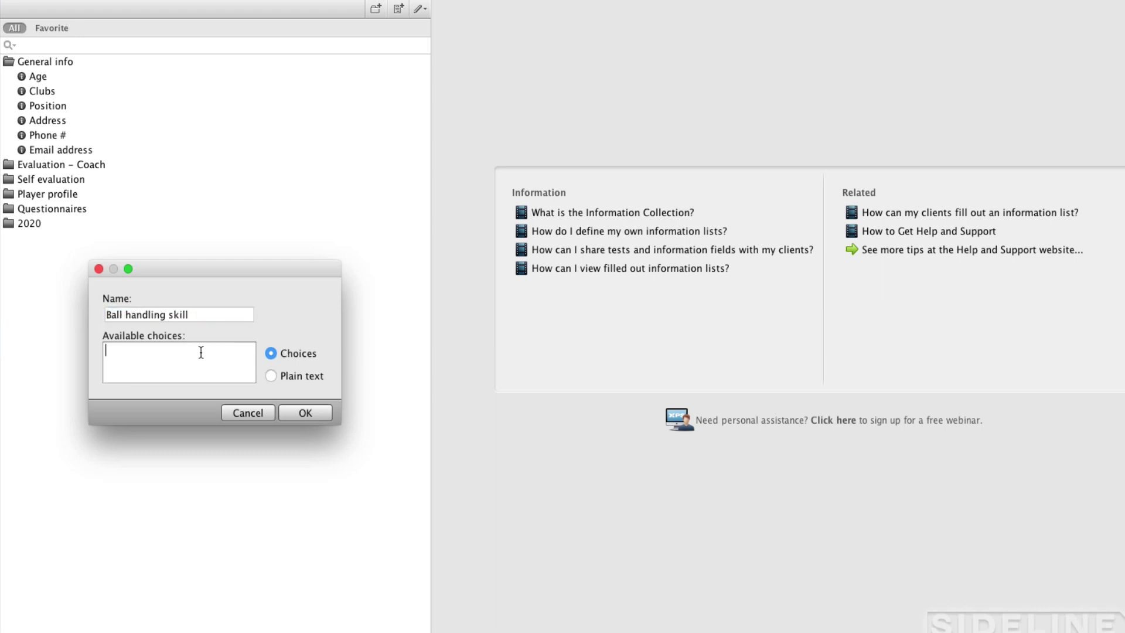
key(Return)
key(BackSpace)
text(Excellent)
key(Return)
text(Good)
key(Return)
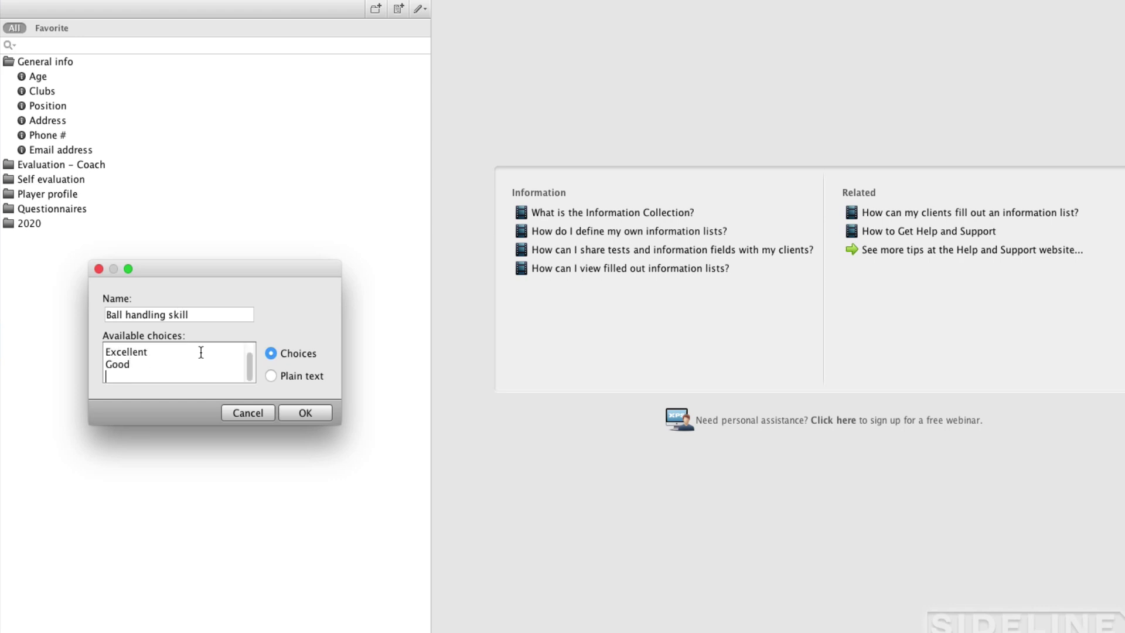
text(Poor)
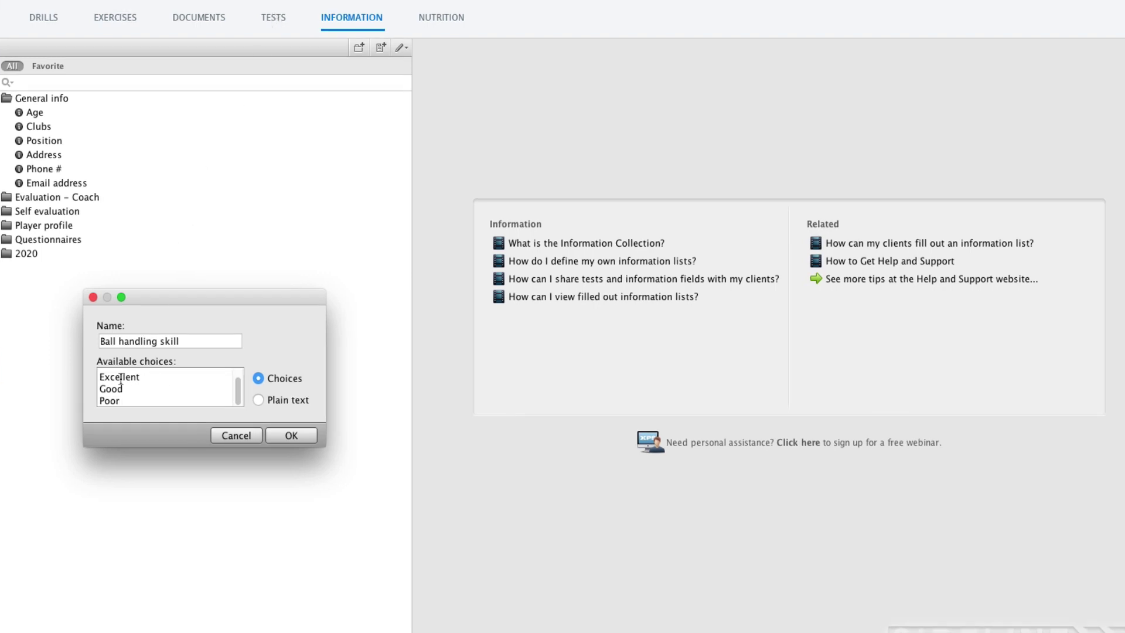
scroll(162, 380, up, 1)
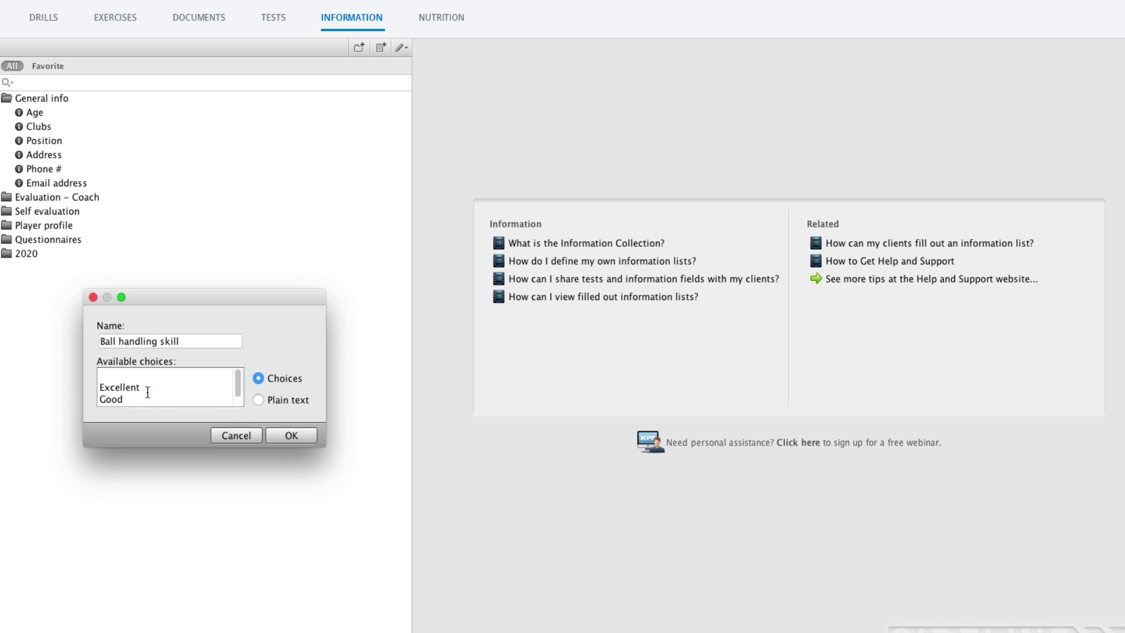
click(308, 439)
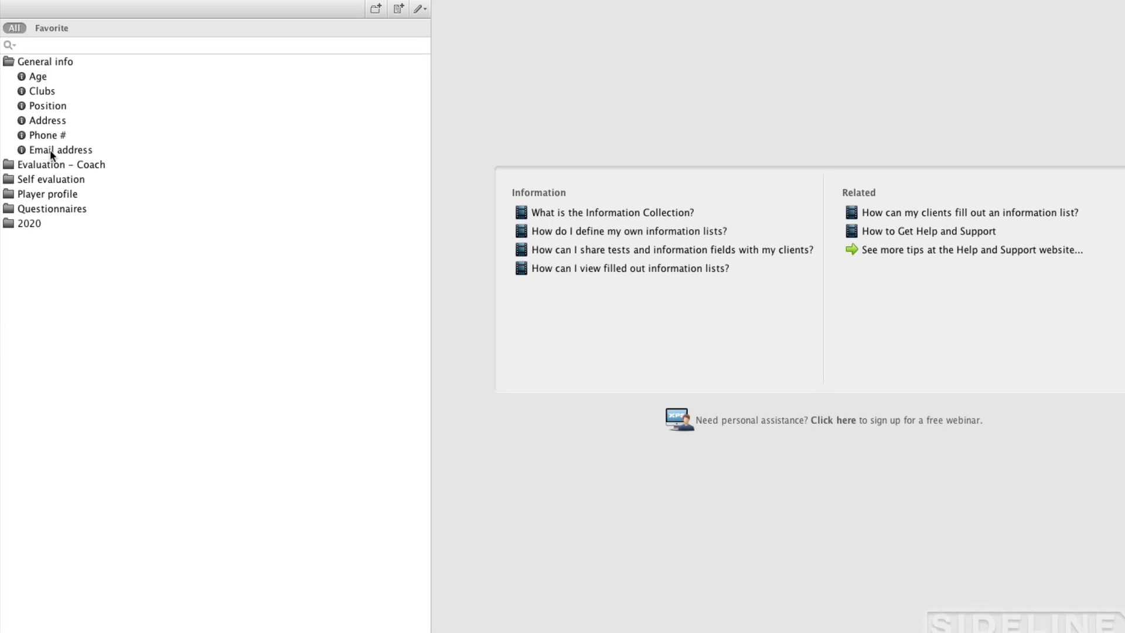
- Expand the Evaluation - Coach, Self evaluation and Player profile folders; open and cancel 'Buys into team concept'
click(53, 167)
click(91, 167)
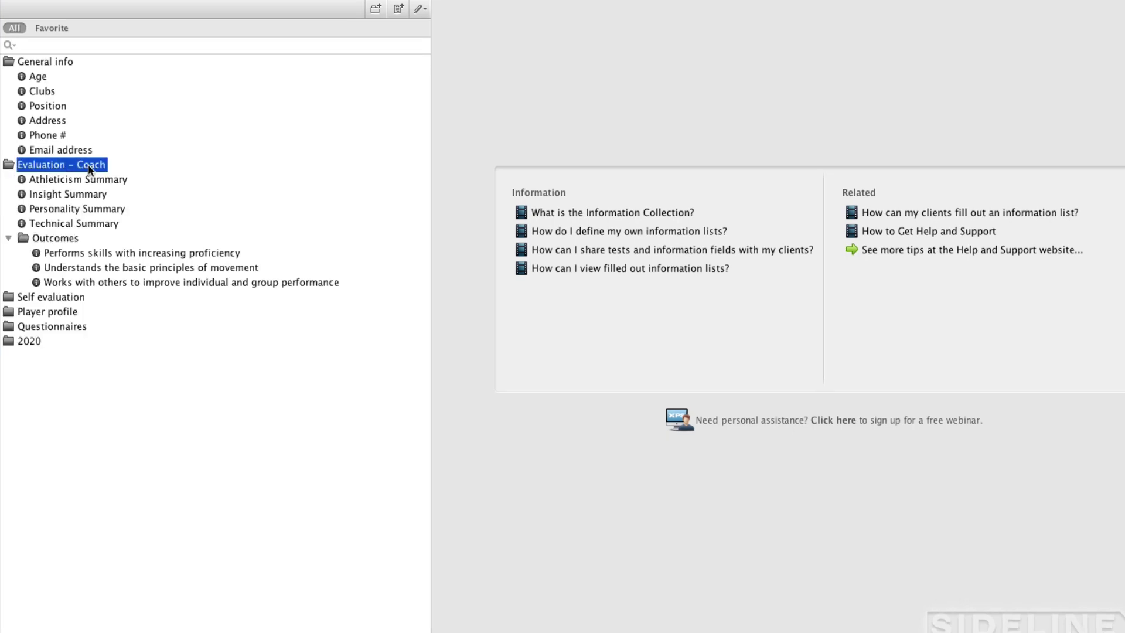
double_click(83, 298)
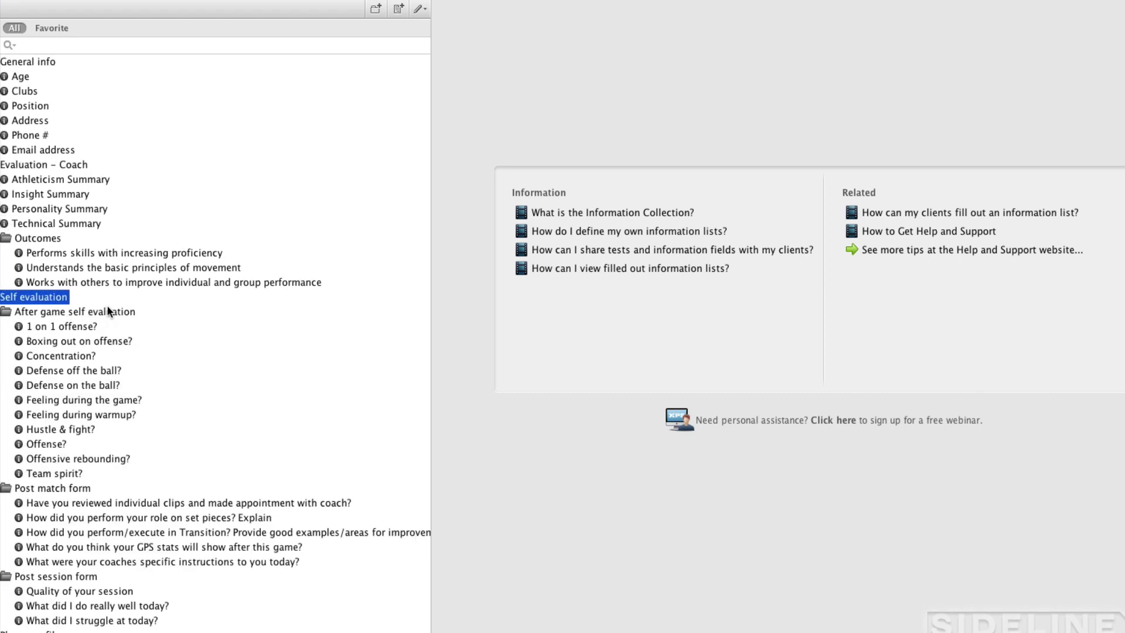
double_click(44, 630)
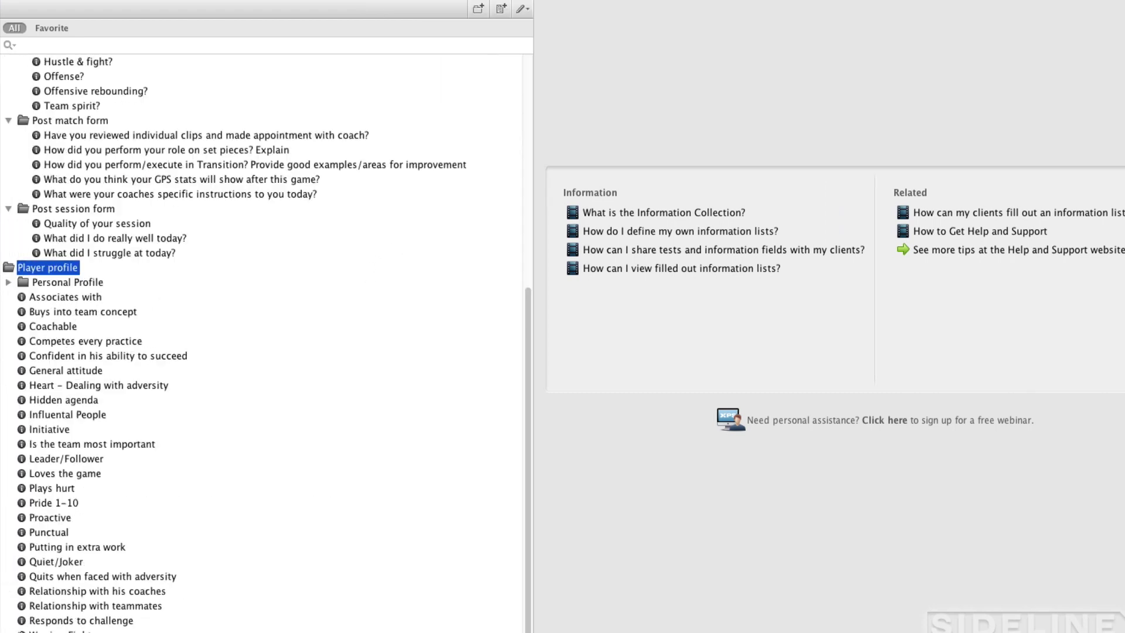
double_click(50, 311)
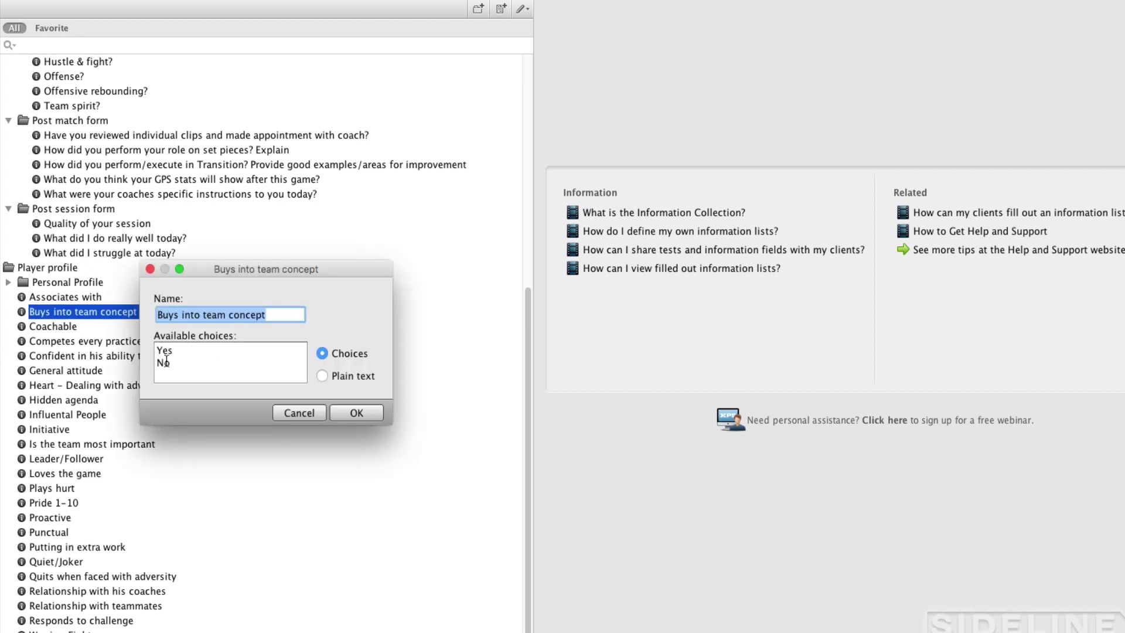
click(308, 413)
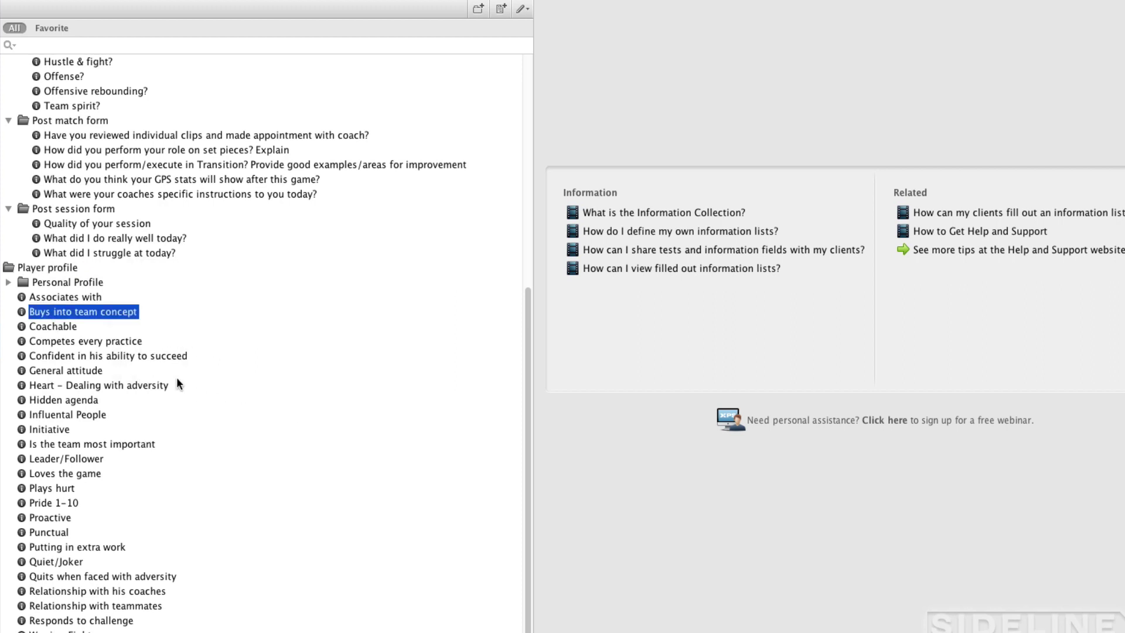
- Scroll the collection and select the Questionnaires and 2020 folders
scroll(91, 340, down, 6)
click(59, 400)
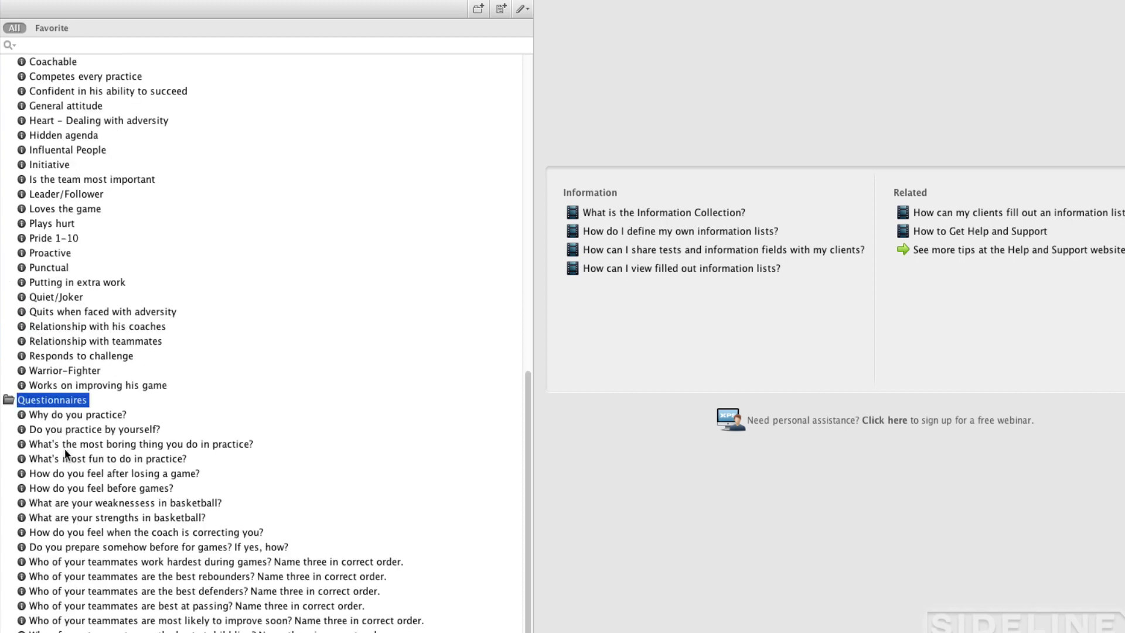
scroll(56, 540, down, 1)
click(42, 623)
scroll(241, 627, down, 10)
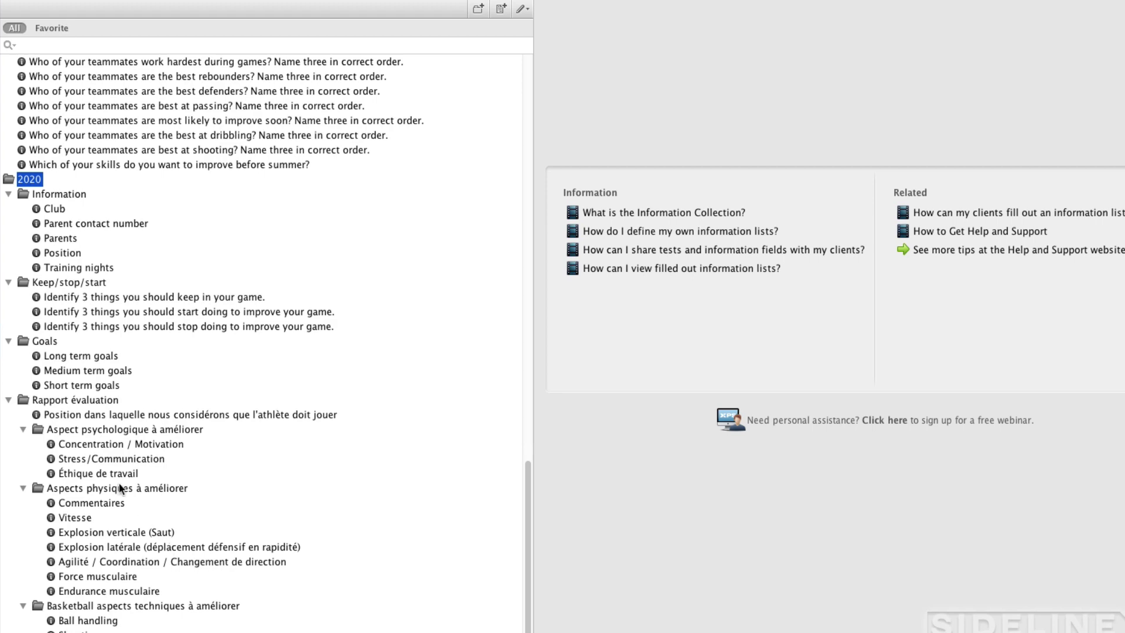
scroll(121, 483, up, 20)
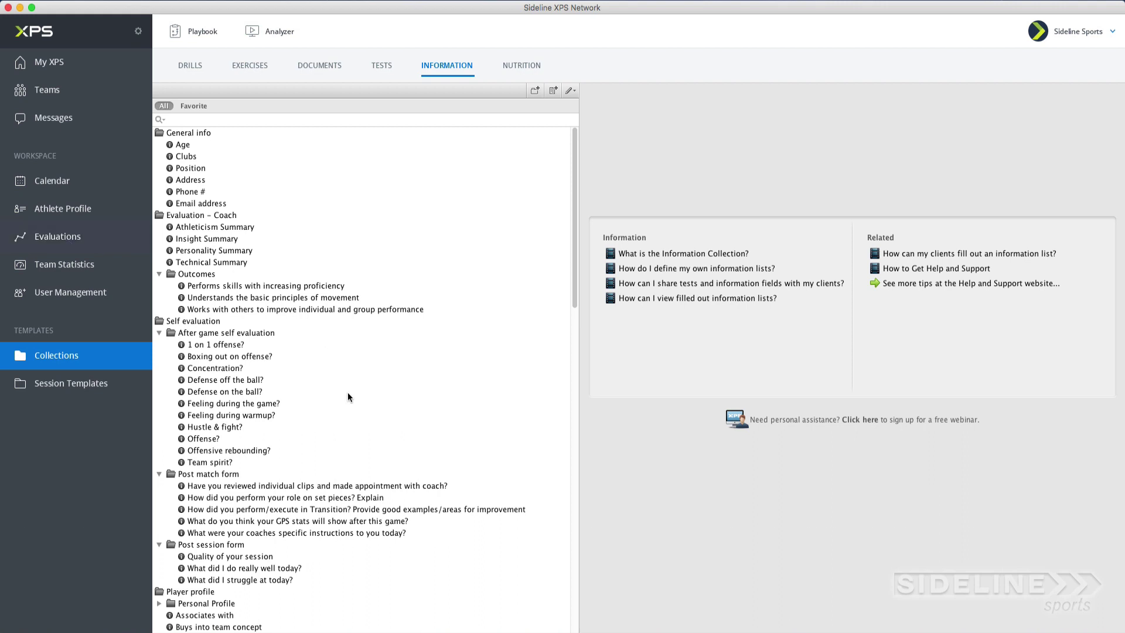
- Open the athlete information form in Evaluations, scroll through it, and select Evaluation - Coach
click(49, 237)
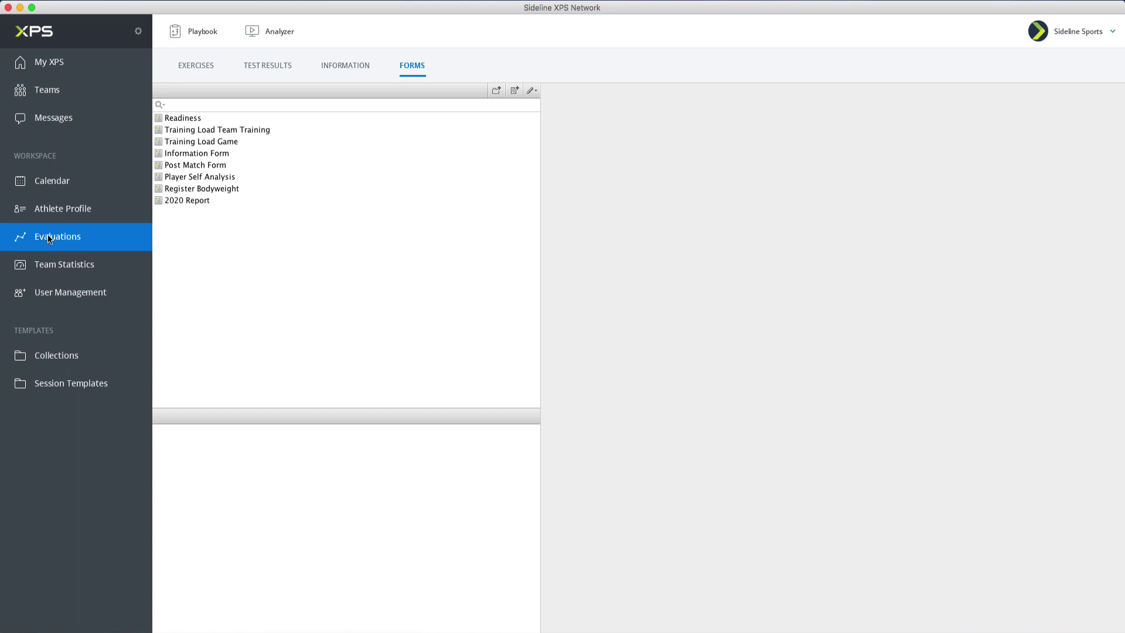
click(346, 66)
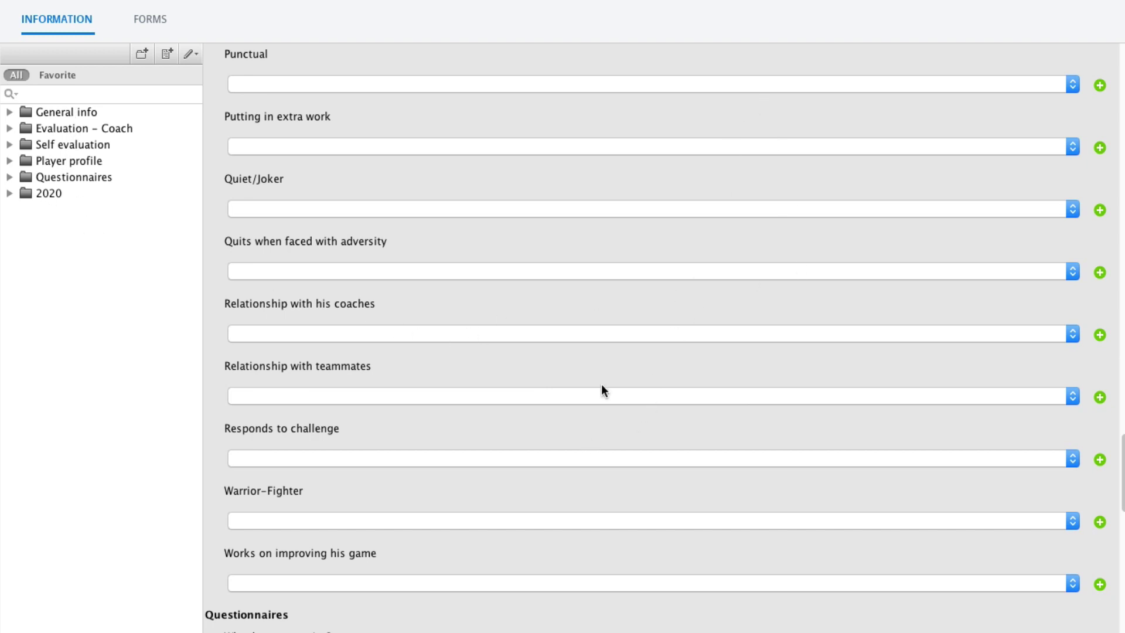
scroll(610, 361, down, 4)
drag(1120, 466, 1120, 381)
scroll(1101, 296, up, 15)
scroll(1102, 221, down, 15)
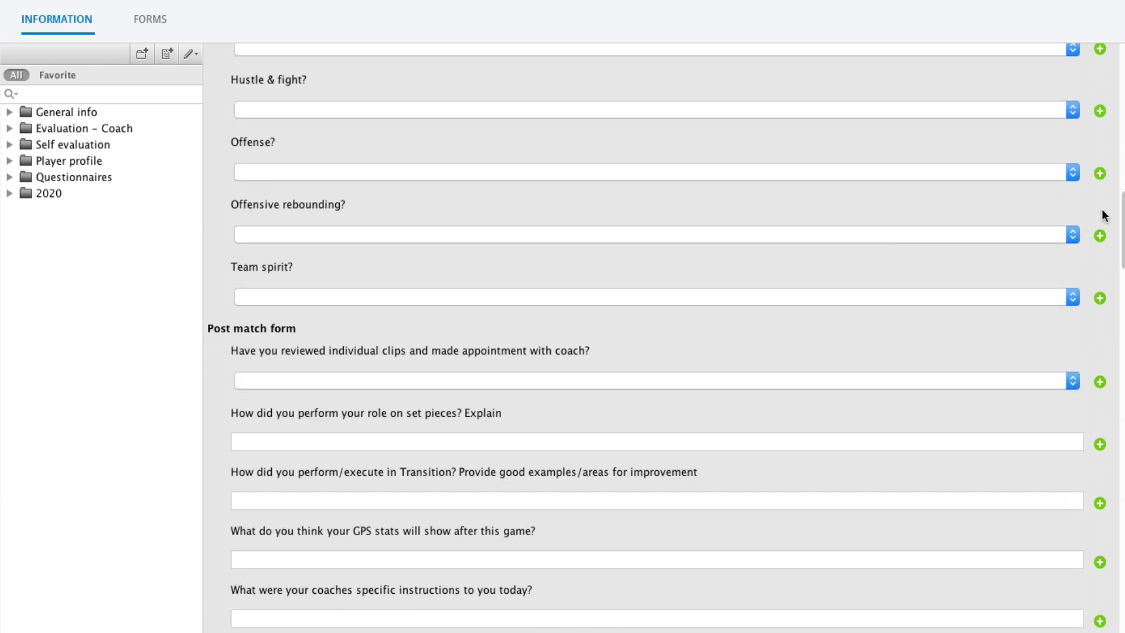
scroll(1099, 381, down, 15)
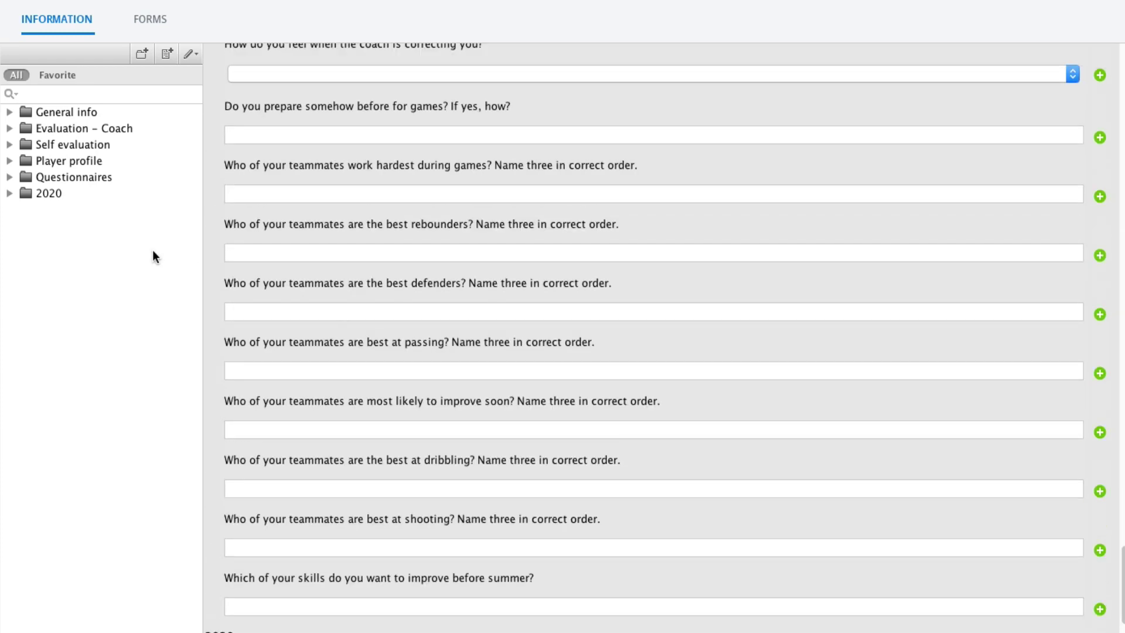
click(54, 127)
- Rate the coach outcomes: skill proficiency B (thorough knowledge), movement principles C (sound knowledge)
double_click(66, 129)
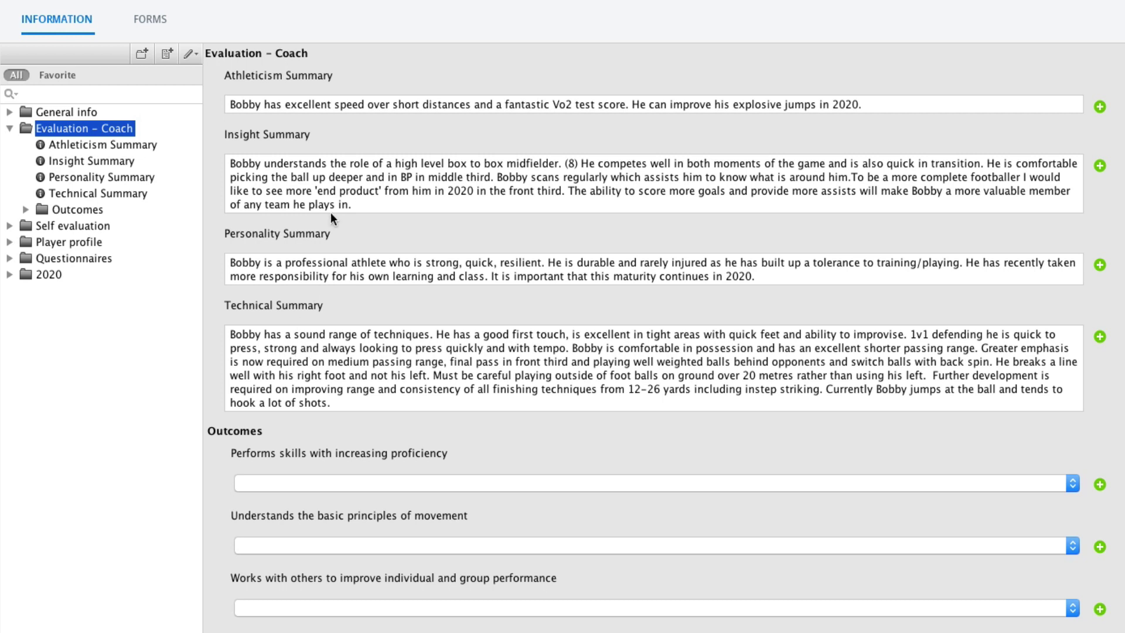
click(338, 484)
click(335, 498)
click(336, 545)
click(342, 576)
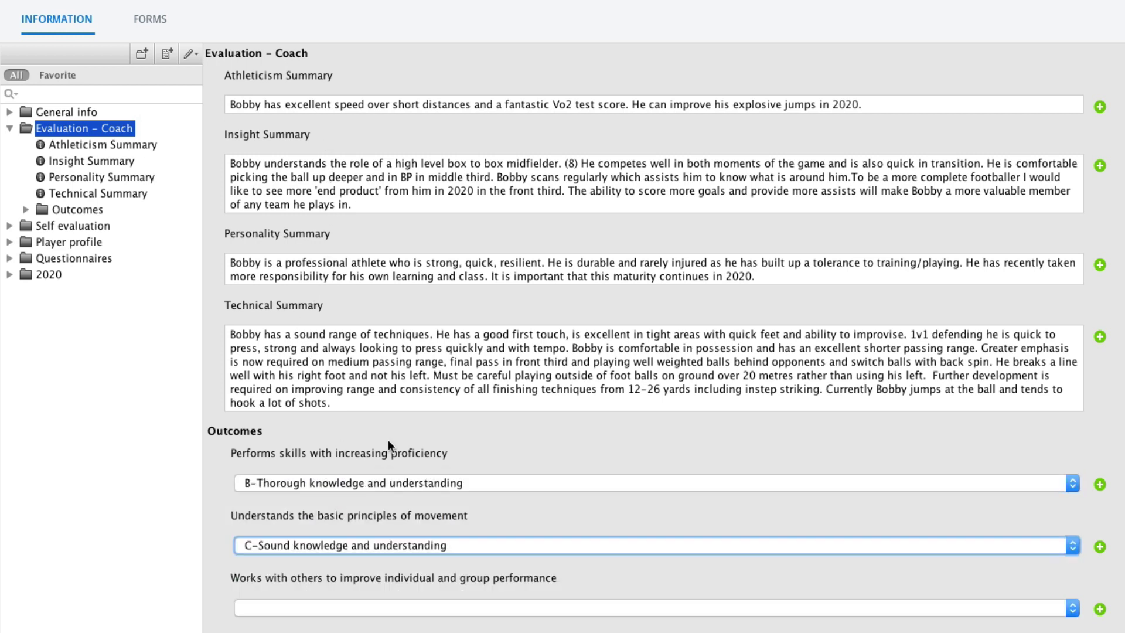
- In Self evaluation, rate Defense off the ball Good, add an entry, and add a 100% Boxing out entry
click(65, 226)
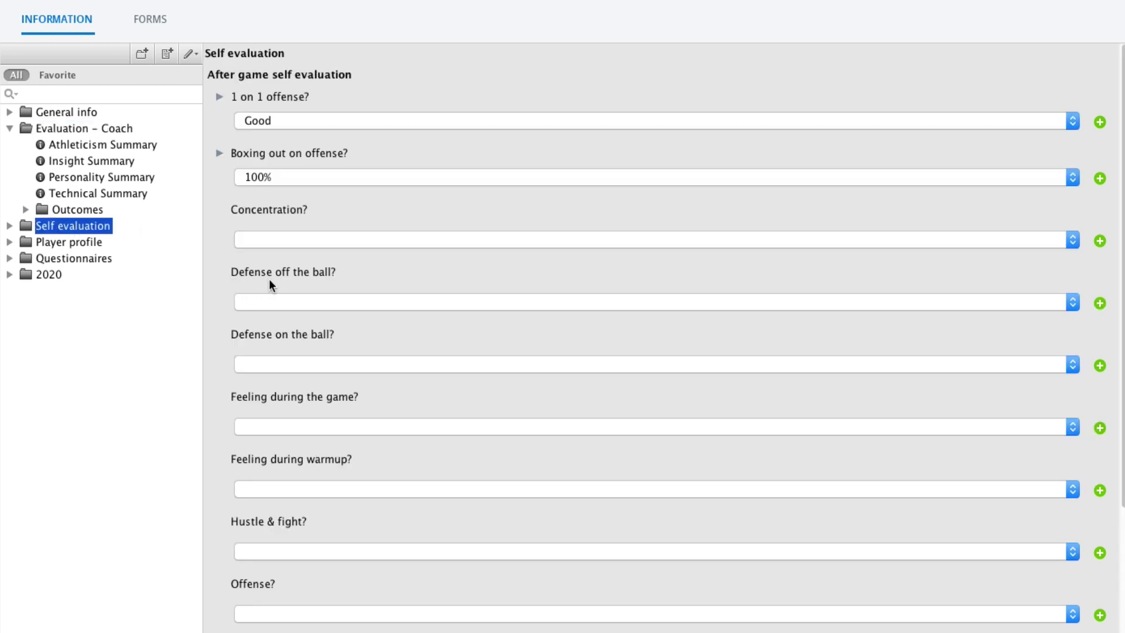
click(263, 302)
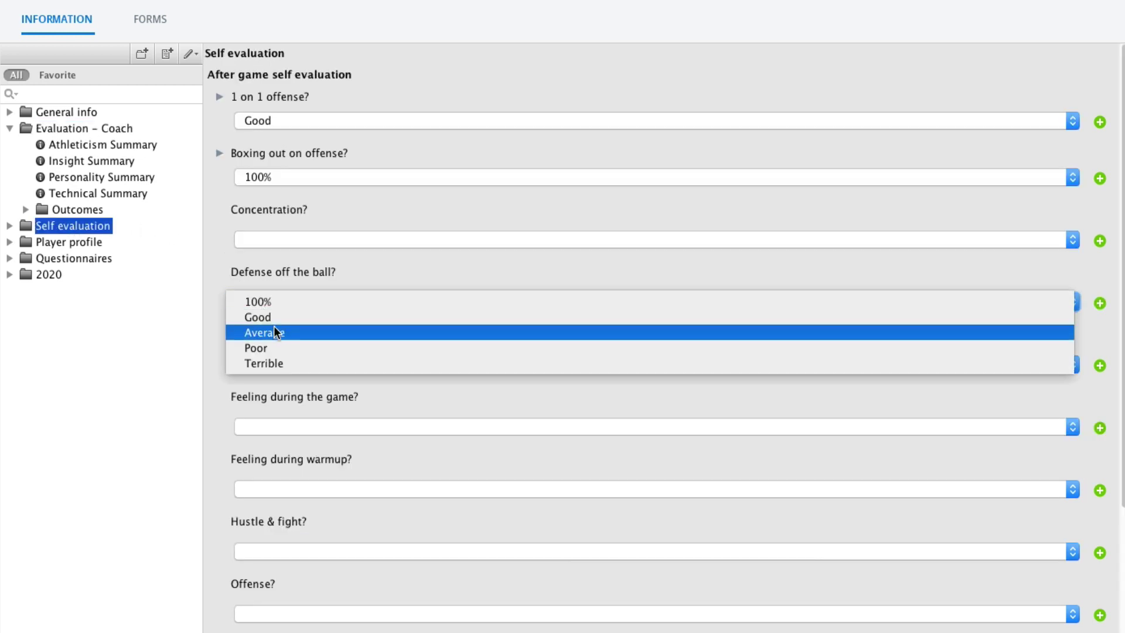
click(276, 317)
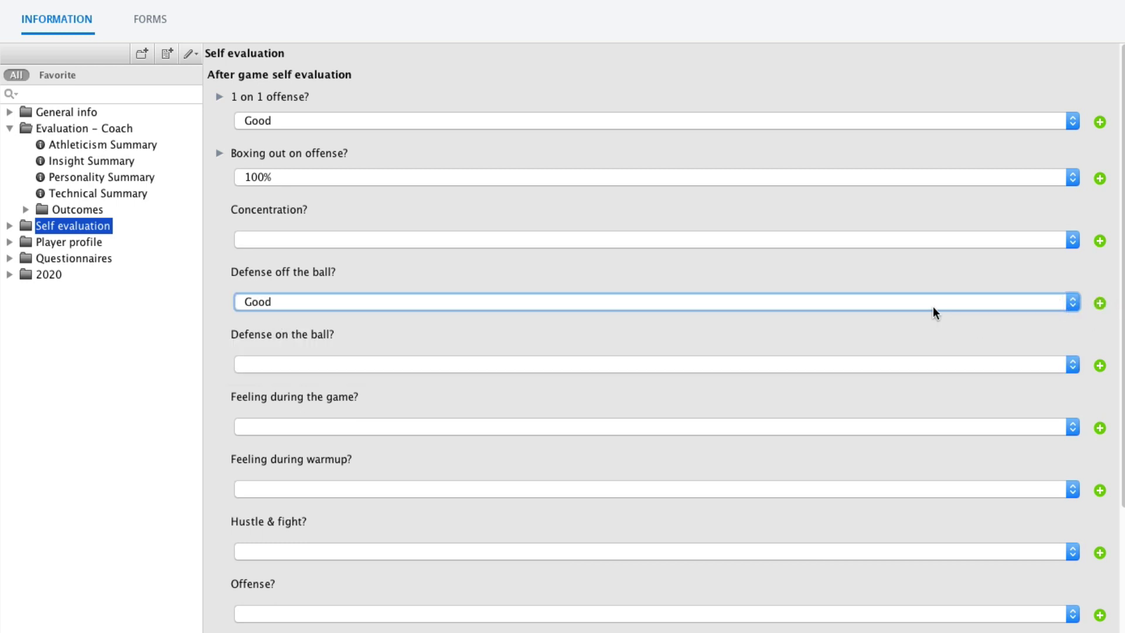
click(1100, 303)
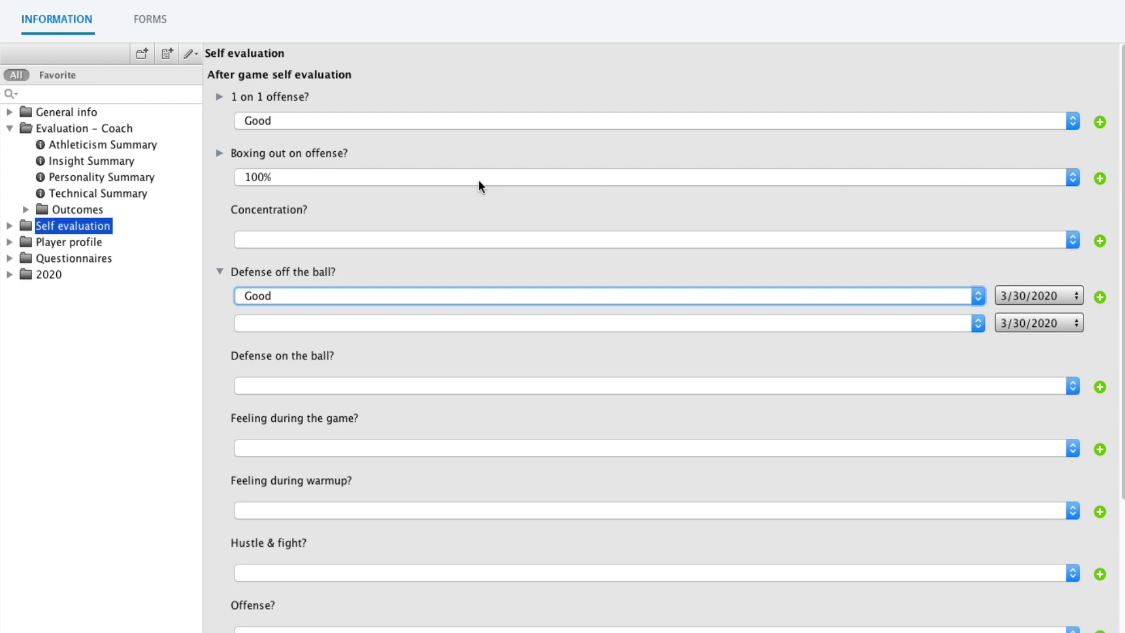
click(1100, 179)
click(785, 176)
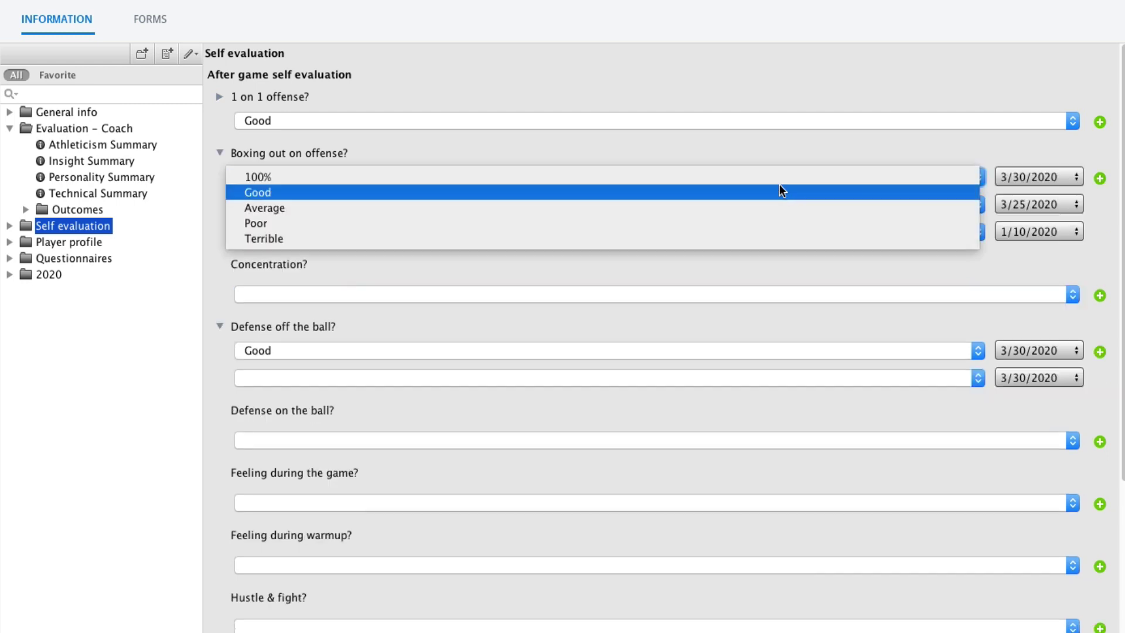
click(783, 175)
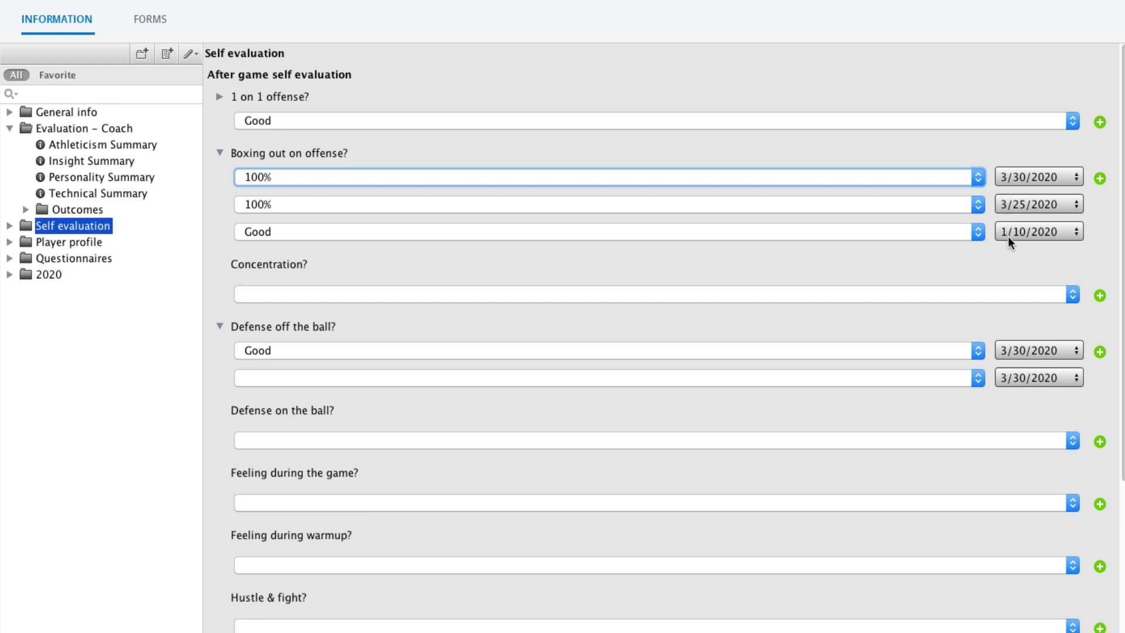
click(219, 96)
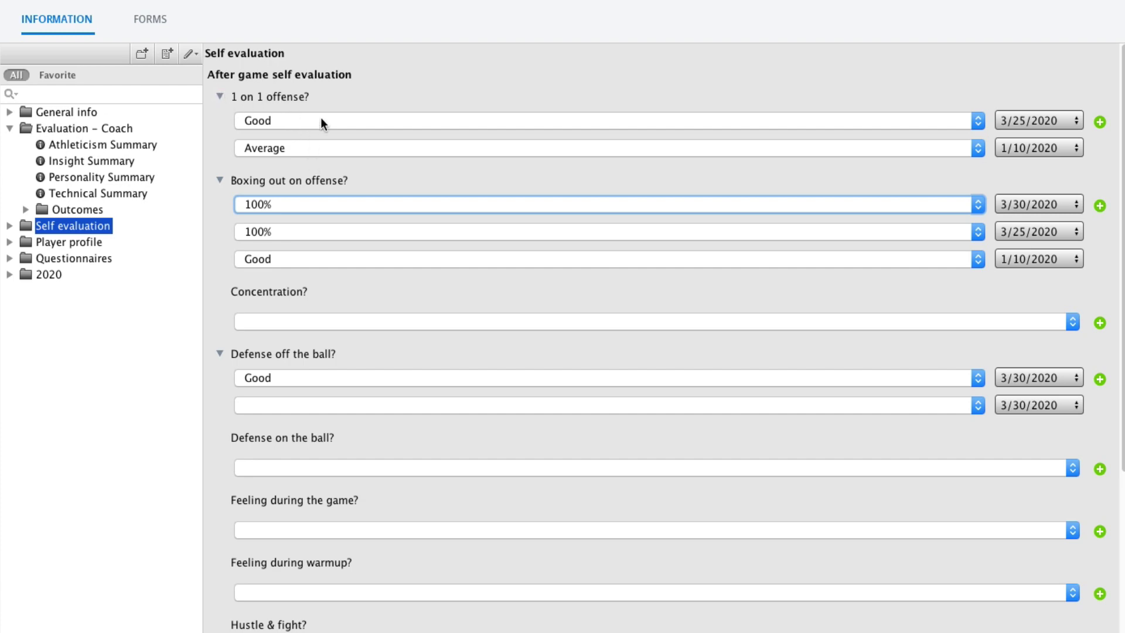
click(78, 129)
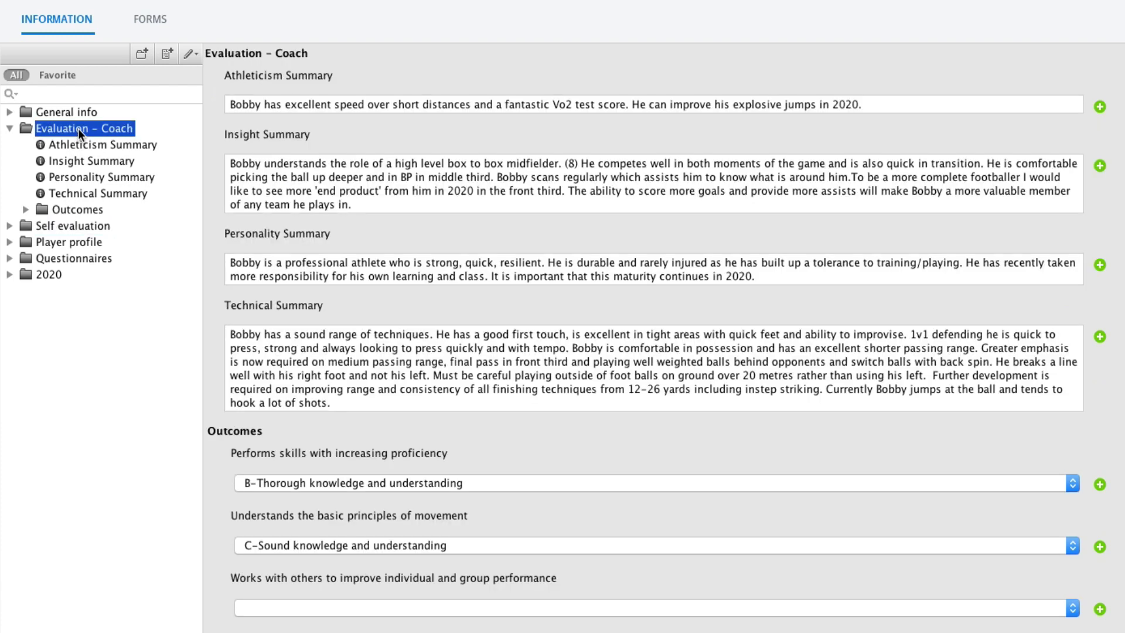
click(1100, 106)
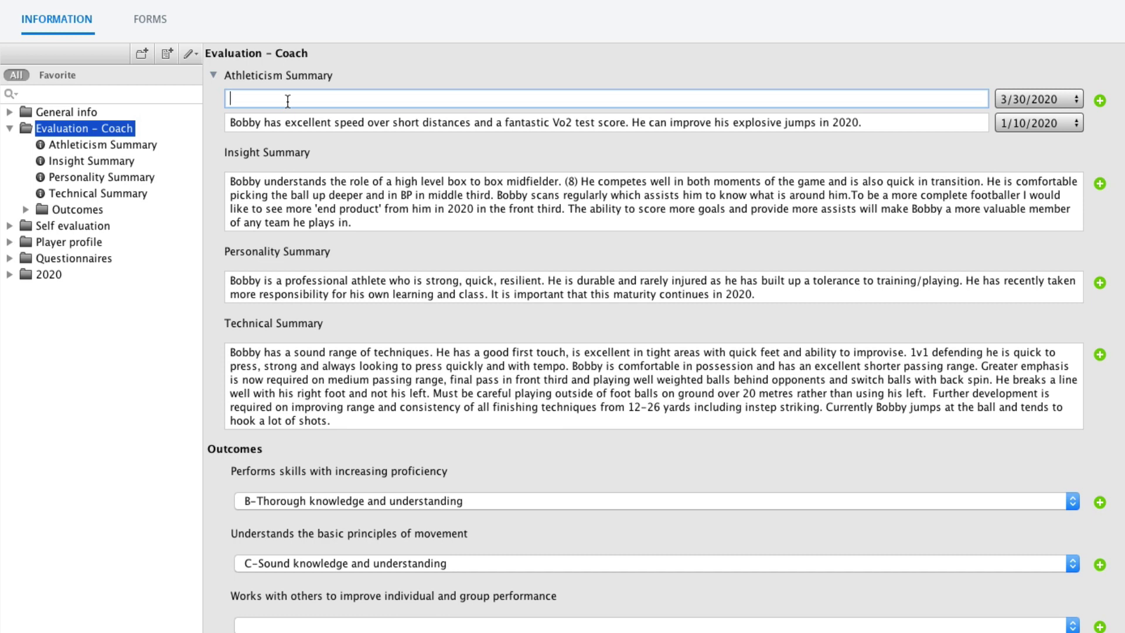
text(fjdslfjdsklfjklds)
key(Return)
text(jfdsjfdslfjkdls)
key(Return)
text(jfkldsjfdlskjfkls)
key(shift+Up)
key(shift+Home)
key(BackSpace)
key(BackSpace)
key(BackSpace)
key(BackSpace)
key(BackSpace)
key(BackSpace)
key(BackSpace)
key(BackSpace)
key(BackSpace)
key(BackSpace)
key(BackSpace)
key(BackSpace)
key(BackSpace)
key(BackSpace)
key(BackSpace)
key(BackSpace)
key(BackSpace)
key(BackSpace)
key(BackSpace)
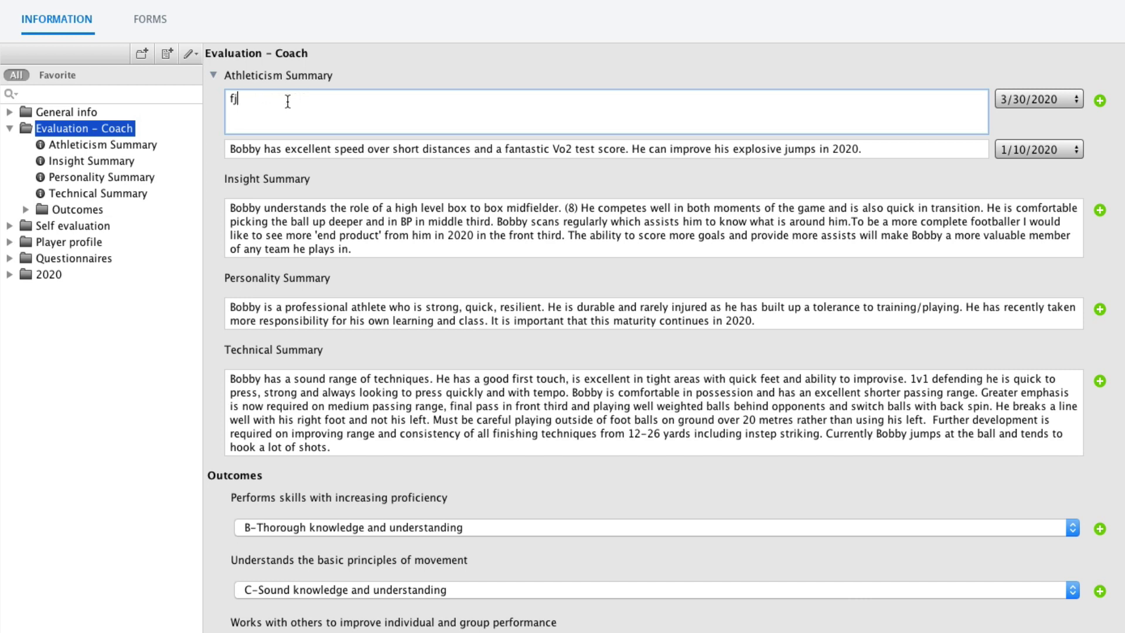
key(BackSpace)
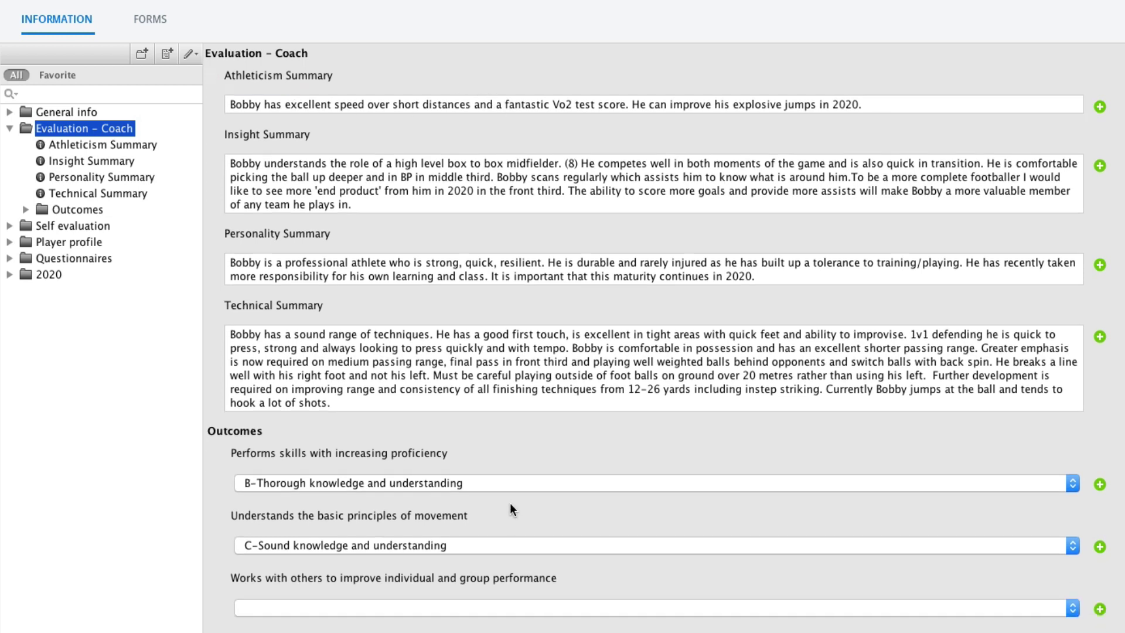
click(308, 484)
click(307, 484)
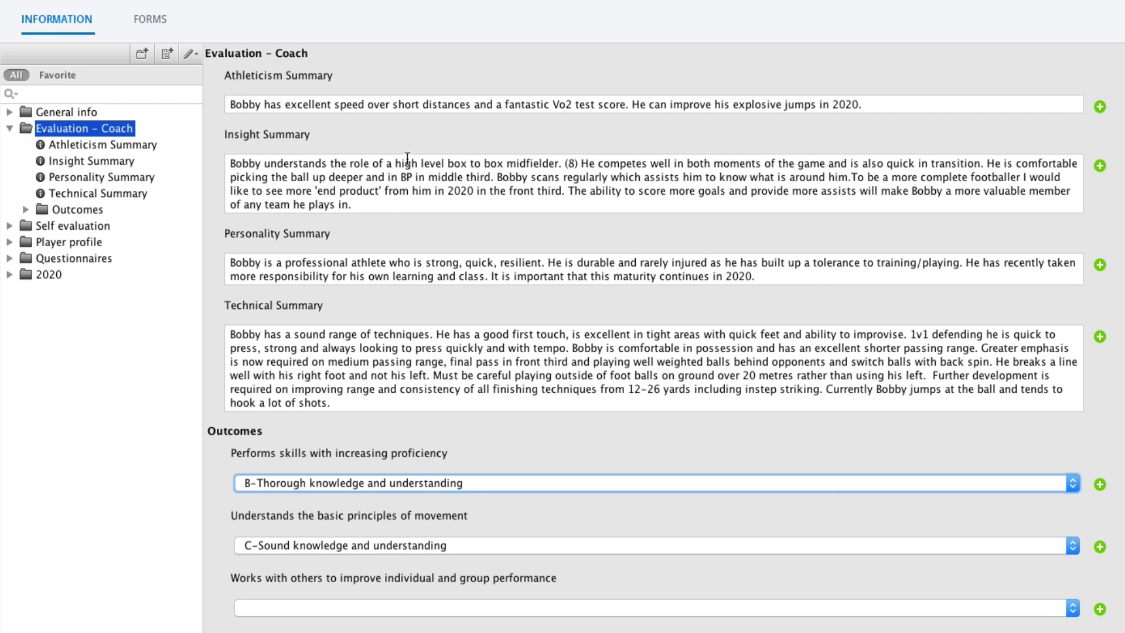
click(68, 225)
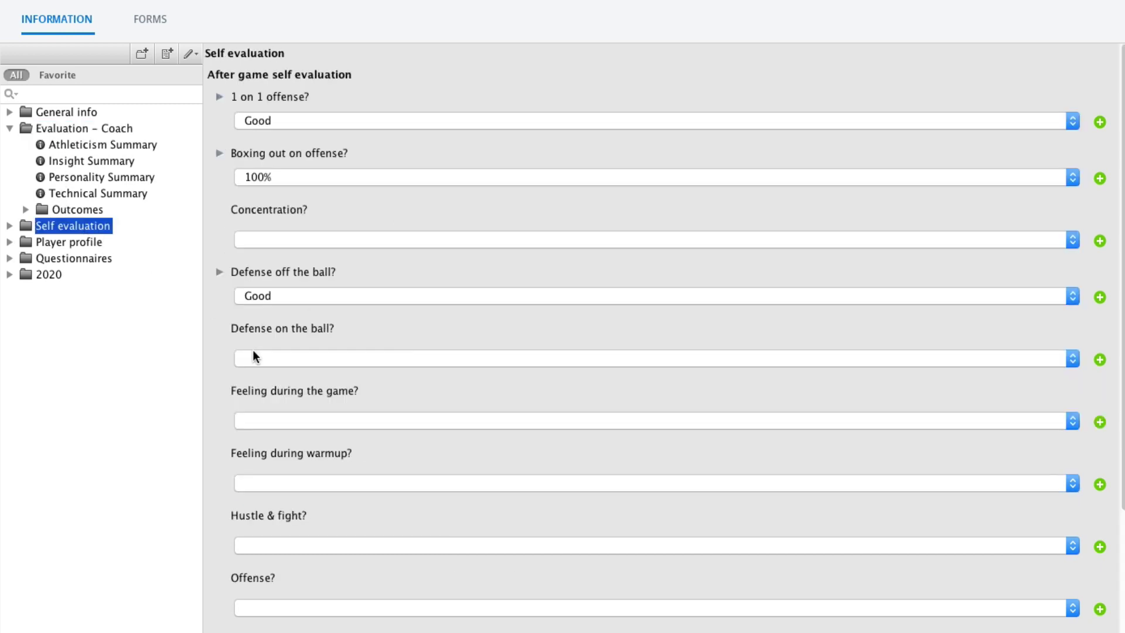
click(86, 128)
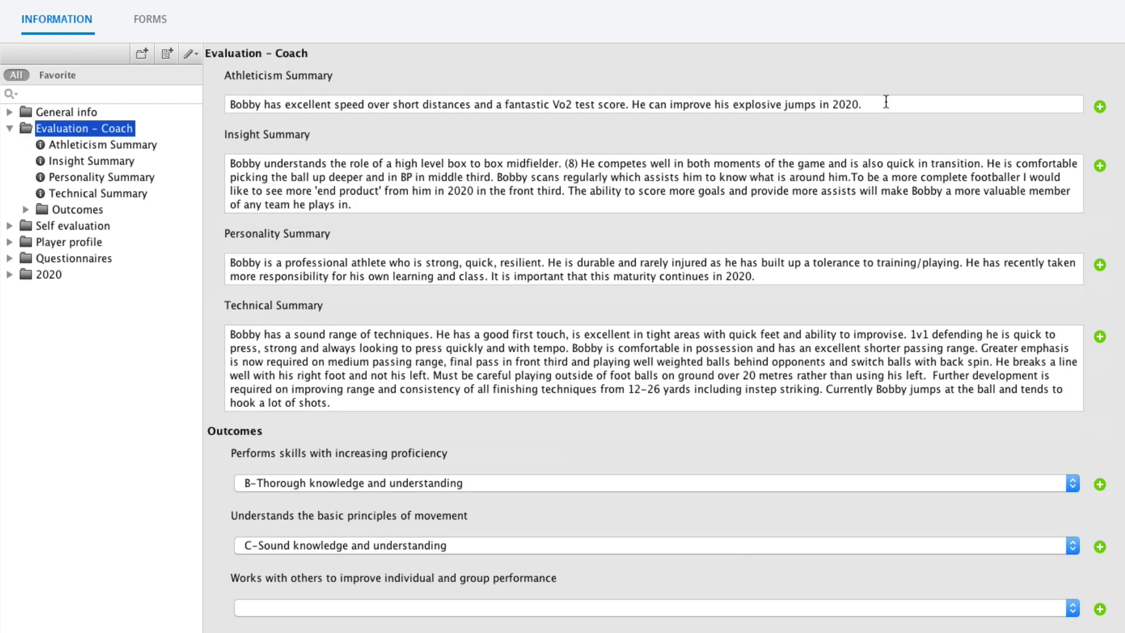
drag(886, 102, 227, 94)
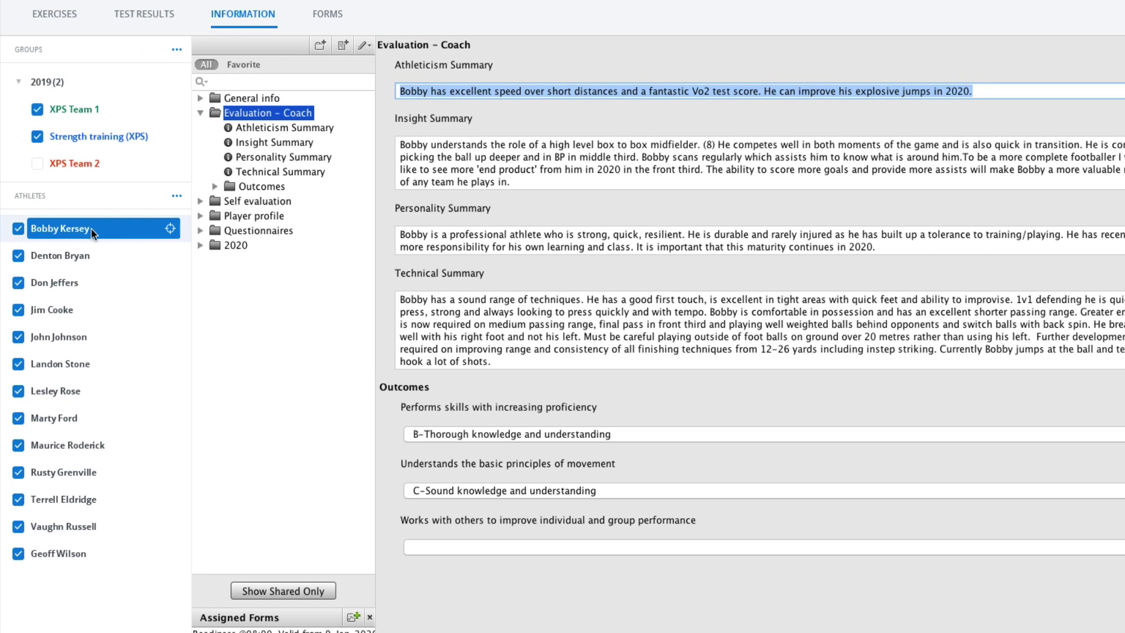
- Show athletes as a table with General info columns Age through Email, select the values, then view Forms
click(89, 229)
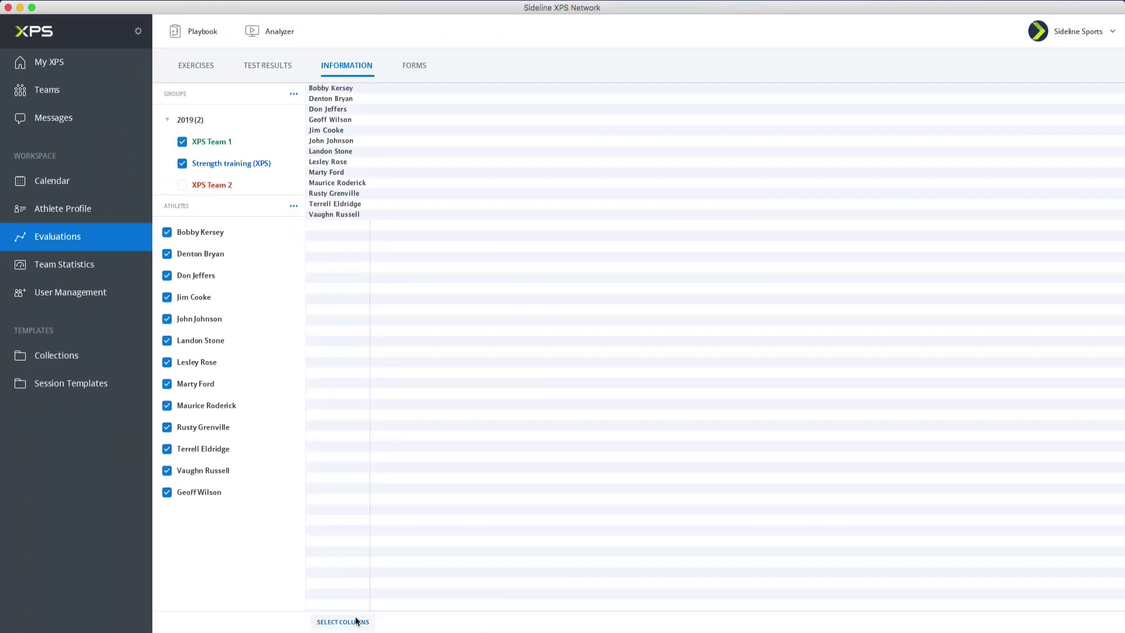
click(360, 621)
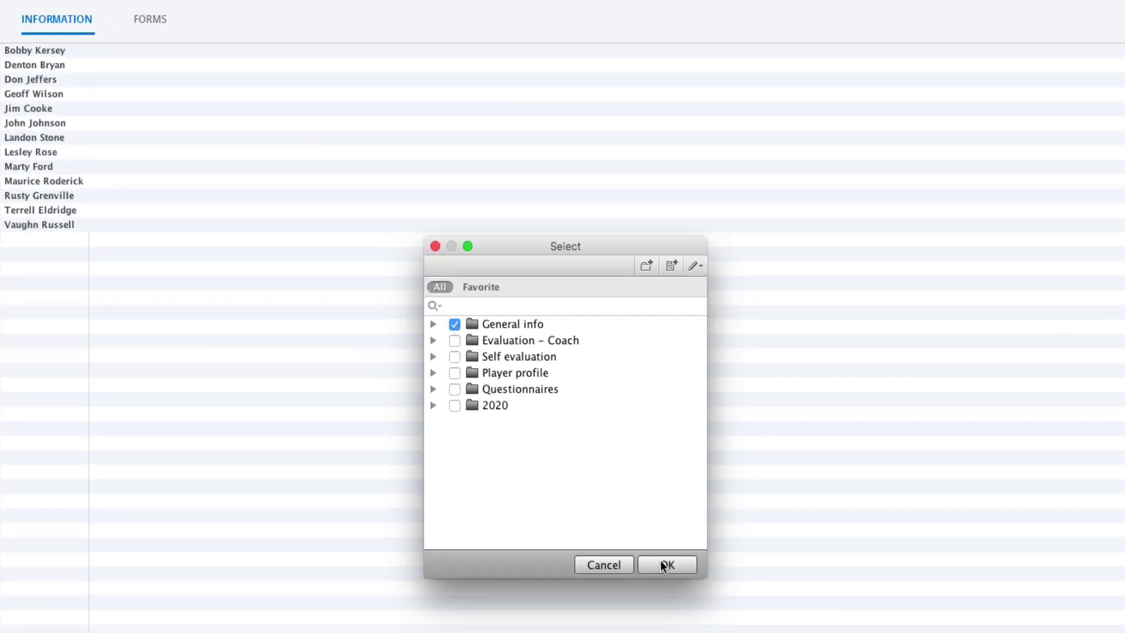
click(663, 564)
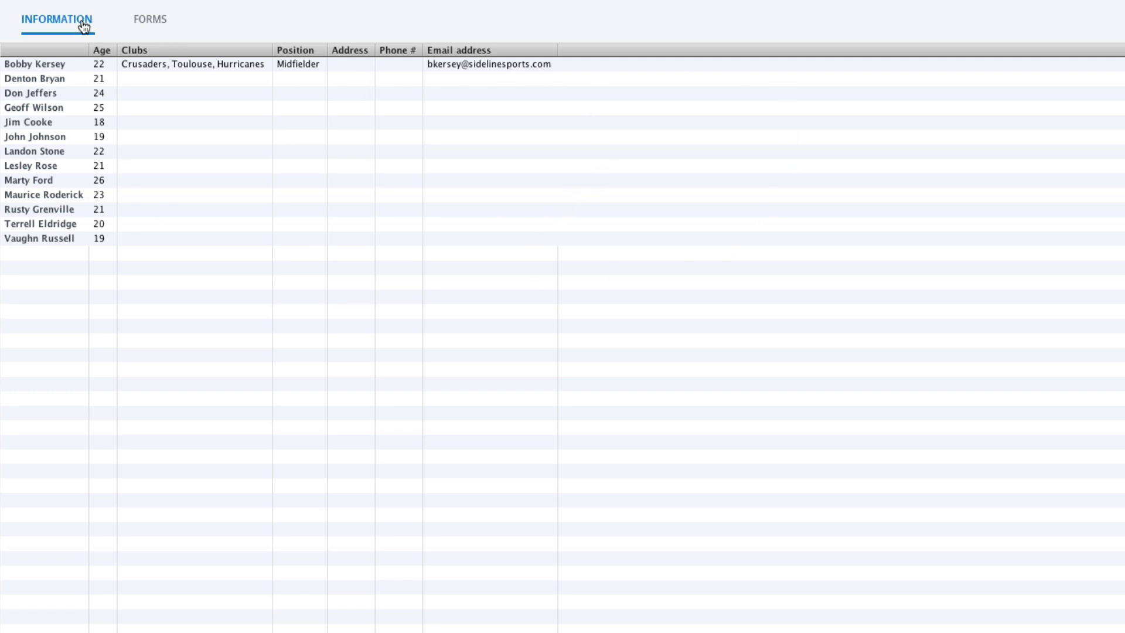
drag(100, 64, 558, 327)
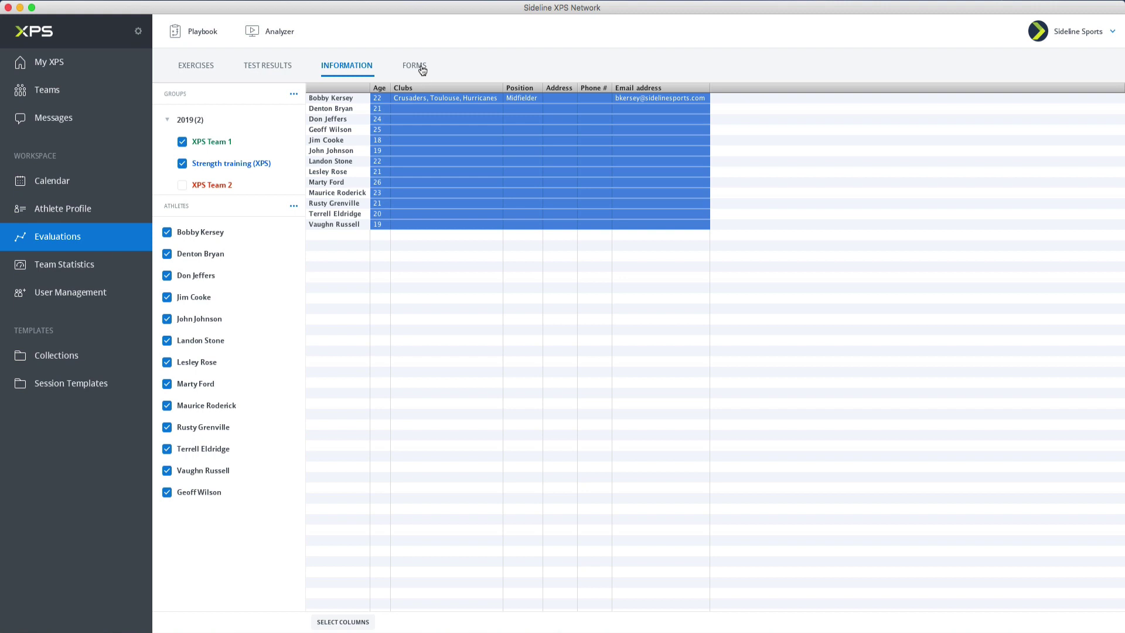
click(422, 68)
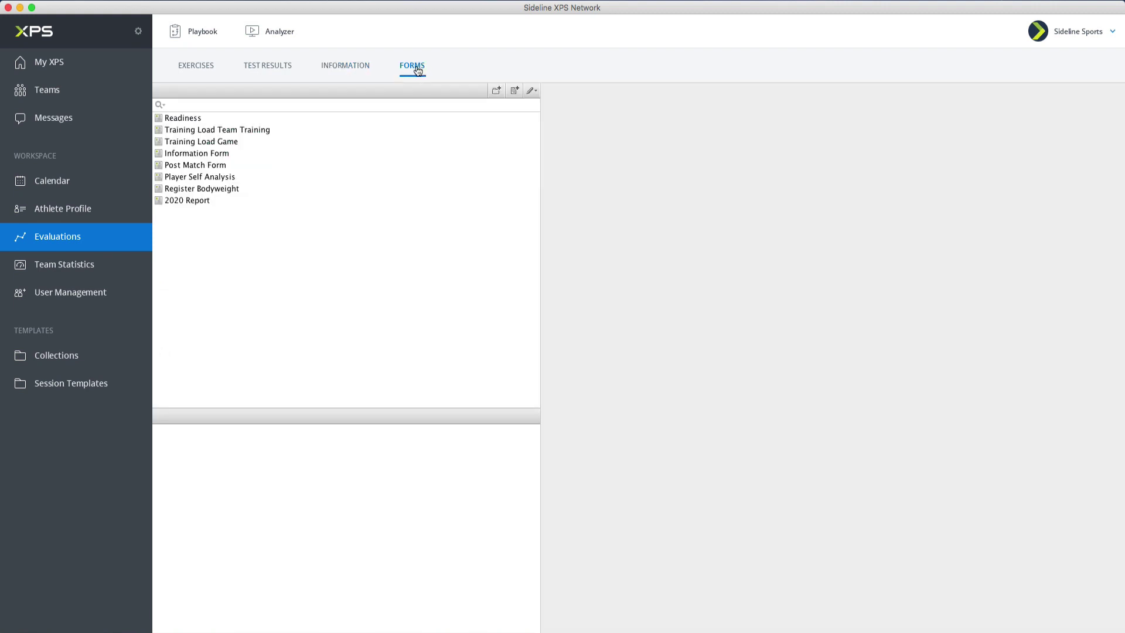